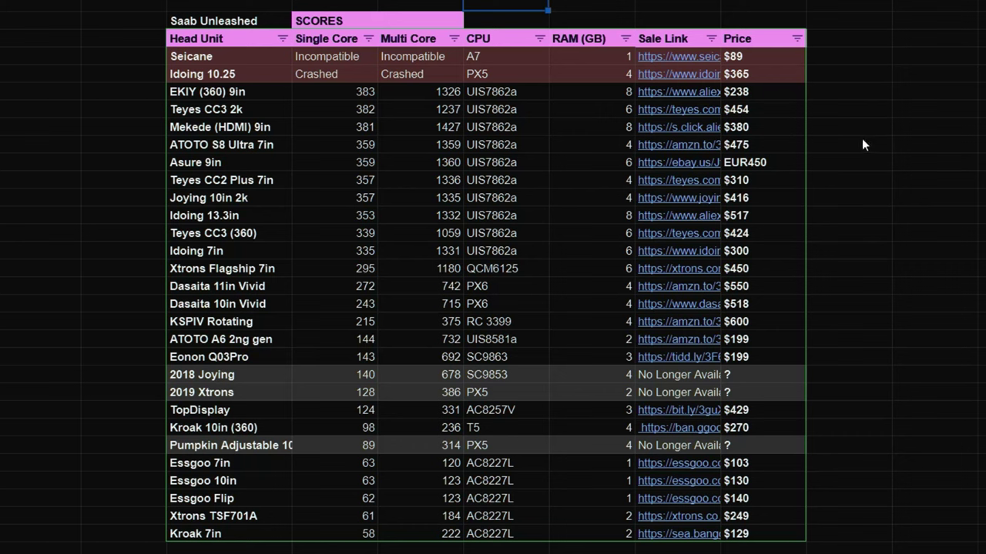
Review the highlighted head-unit rows: Seicane, Idoing 10.25, 2018 Joying and 2019 Xtrons.
click(197, 59)
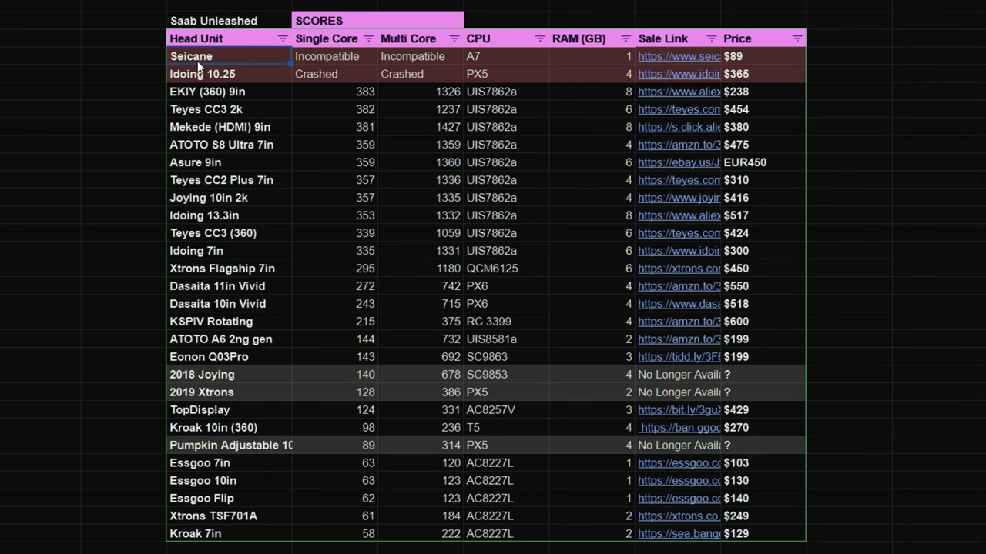
click(221, 78)
click(199, 391)
click(210, 378)
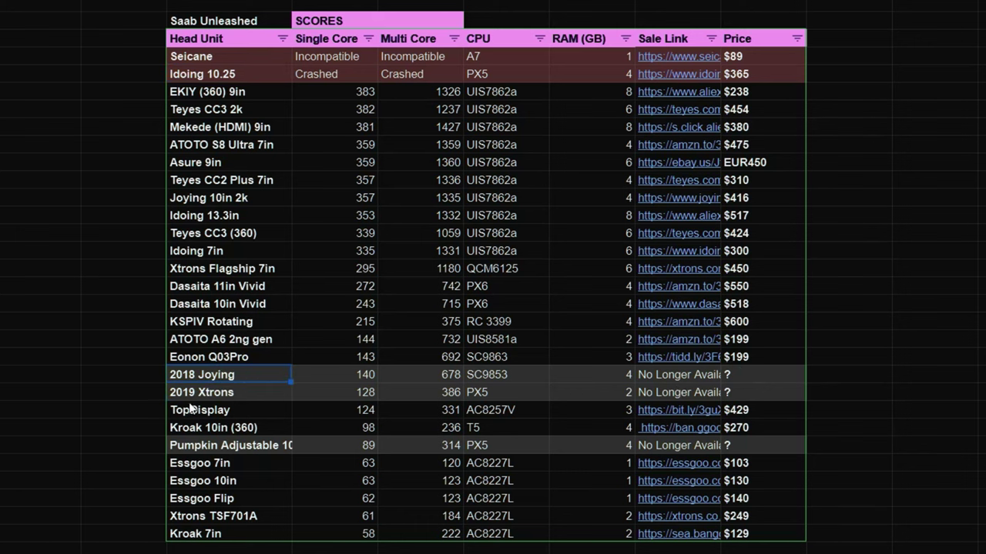
click(254, 393)
Check the CPU, single-core score and price of the EKIY (360) 9in head unit.
click(507, 91)
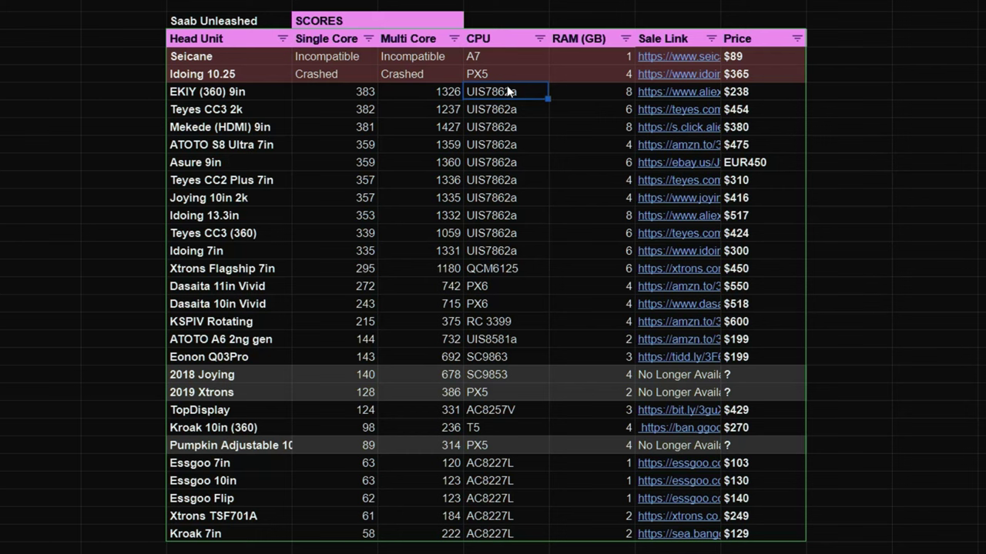
click(370, 94)
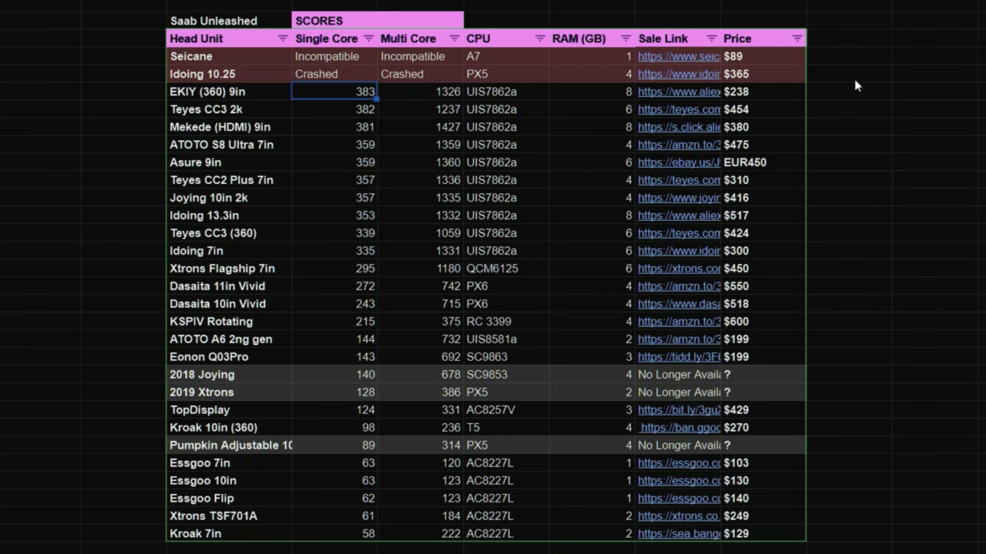
click(751, 92)
Sort the head-unit table by the Multi Core column in descending order (Z → A).
click(454, 39)
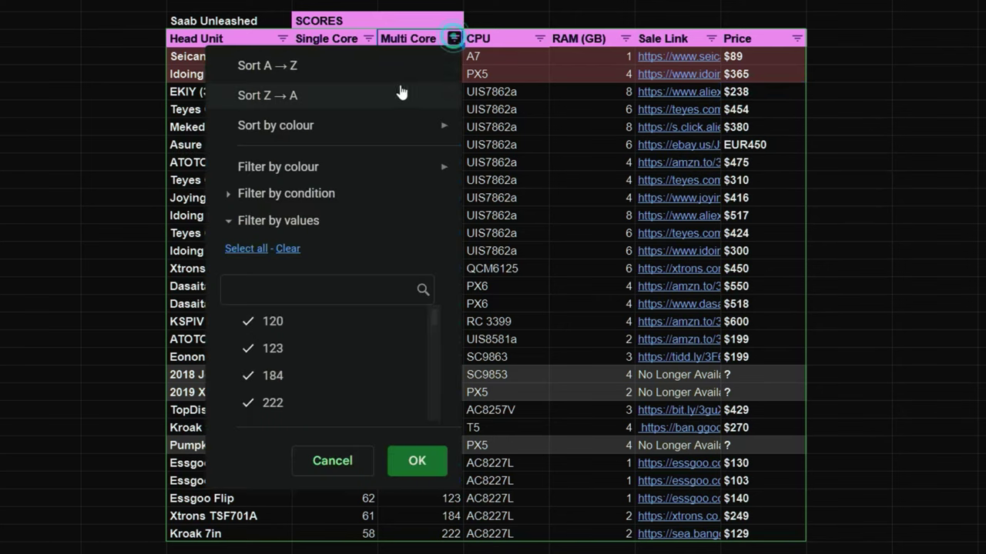
click(391, 91)
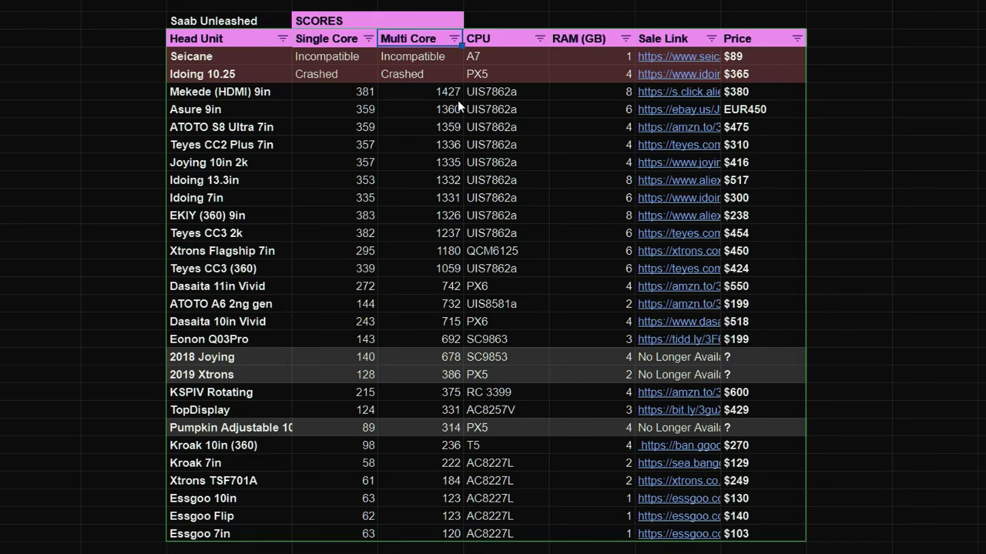
Compare the CPU models and RAM amounts of the highest-ranked head units with those of the lowest-ranked ones.
drag(525, 93, 527, 231)
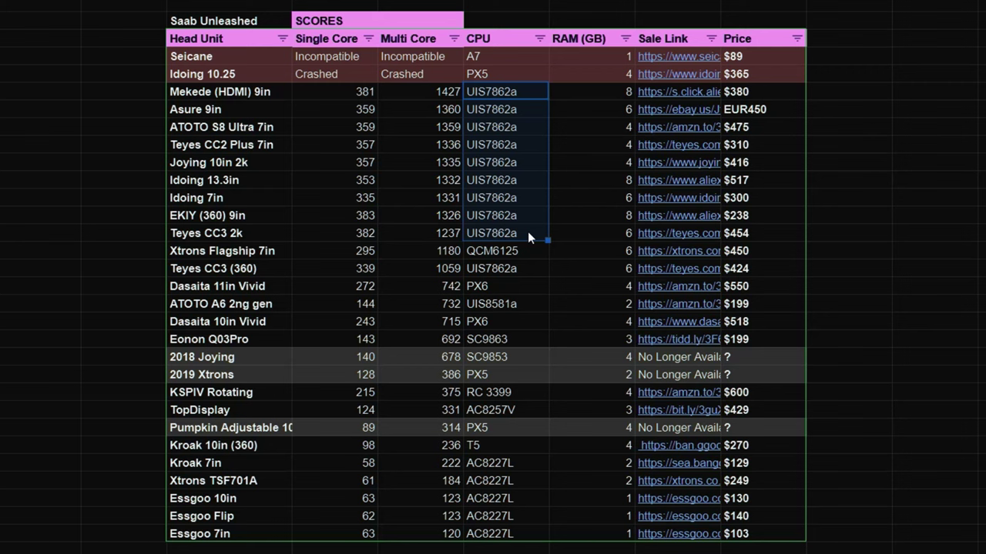
drag(517, 459, 512, 528)
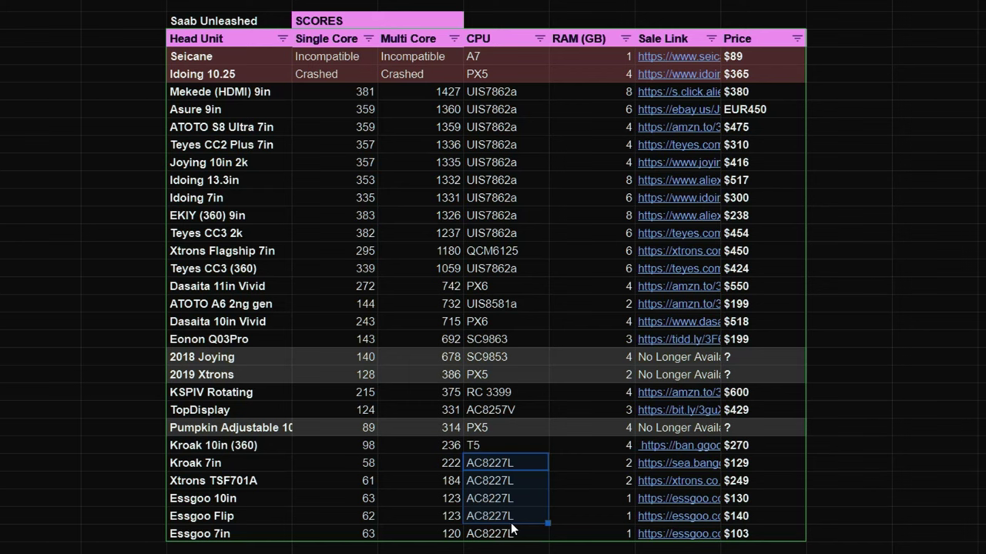
click(510, 524)
click(616, 474)
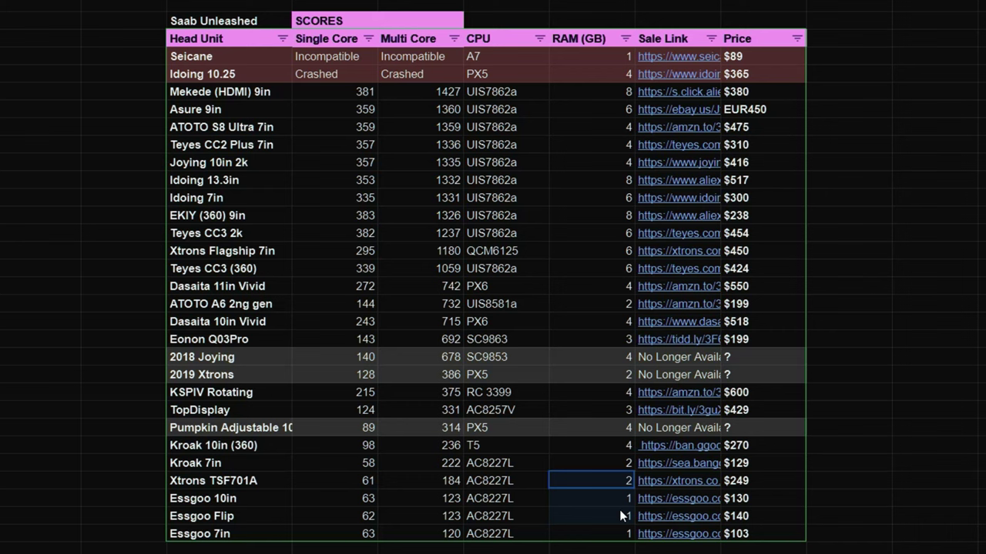
drag(620, 510, 618, 513)
drag(617, 92, 620, 220)
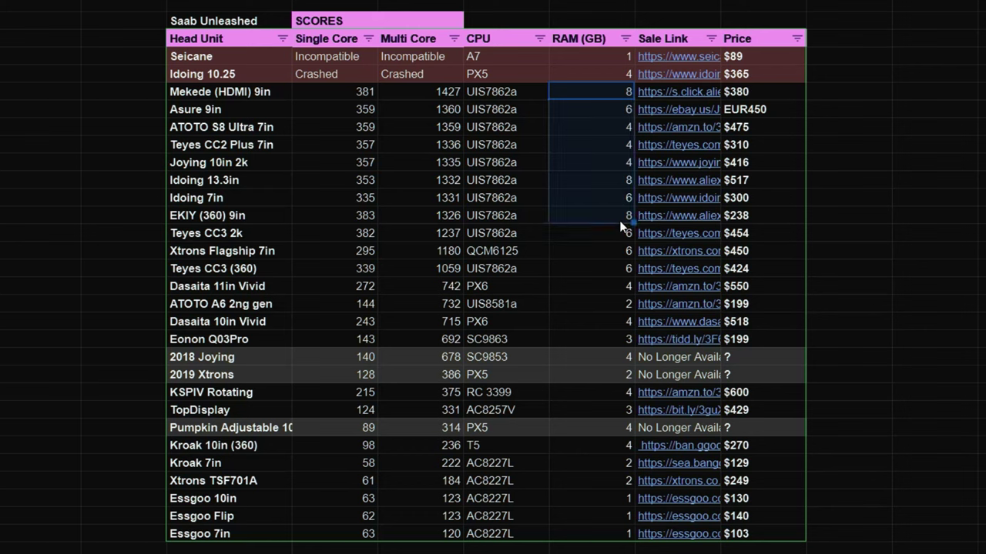
Review the Teyes CC2 Plus 7in row and compare the single-core and multi-core scores of the Teyes CC3 2k and Teyes CC3 (360).
click(231, 145)
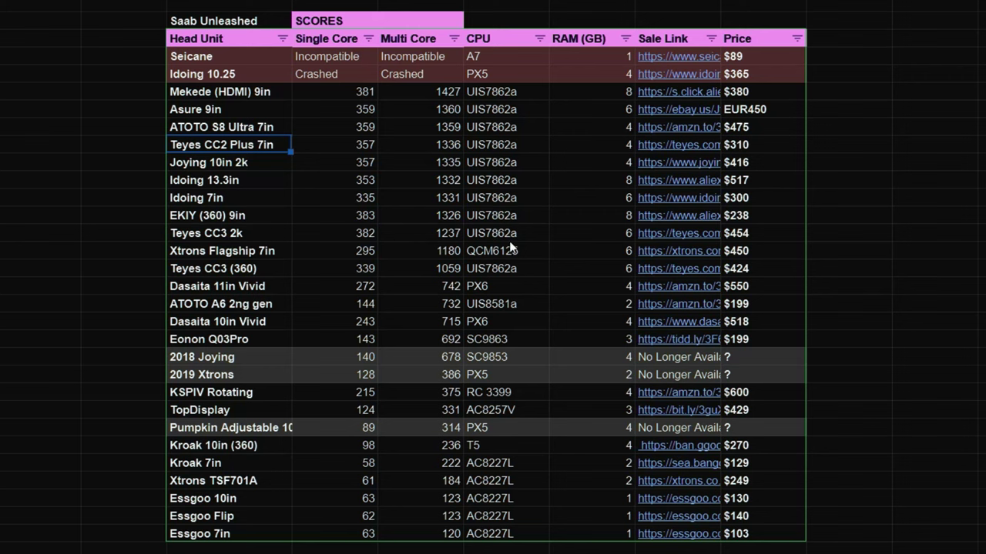
click(241, 234)
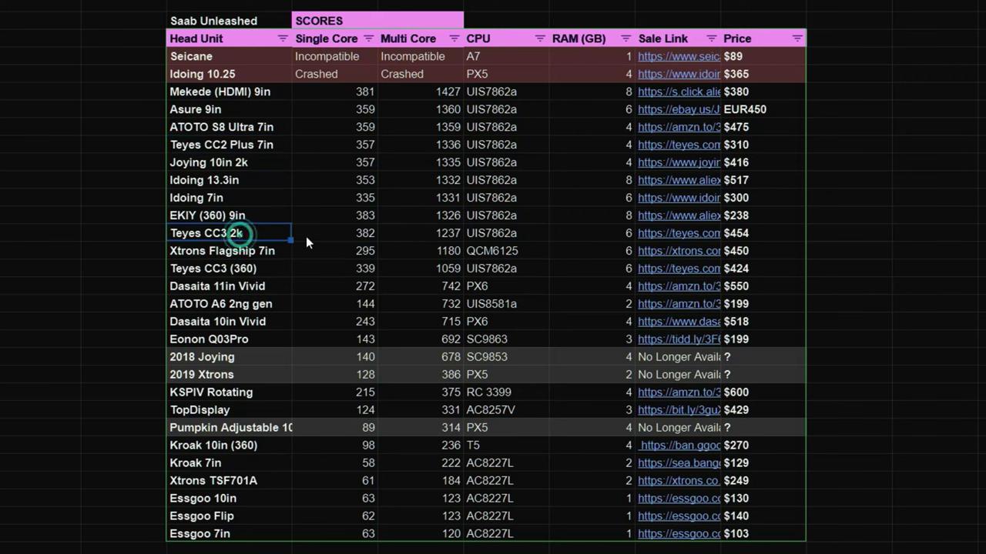
click(442, 232)
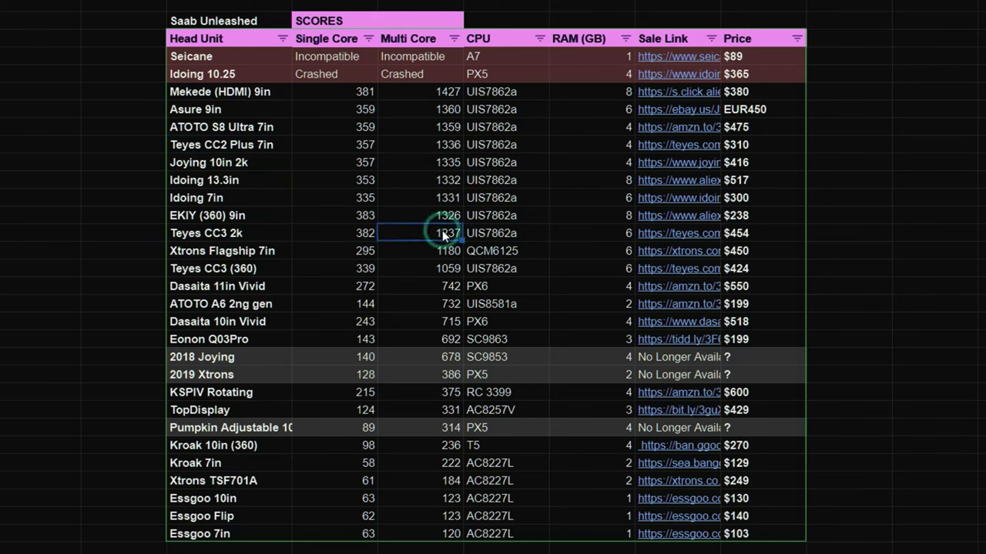
click(450, 270)
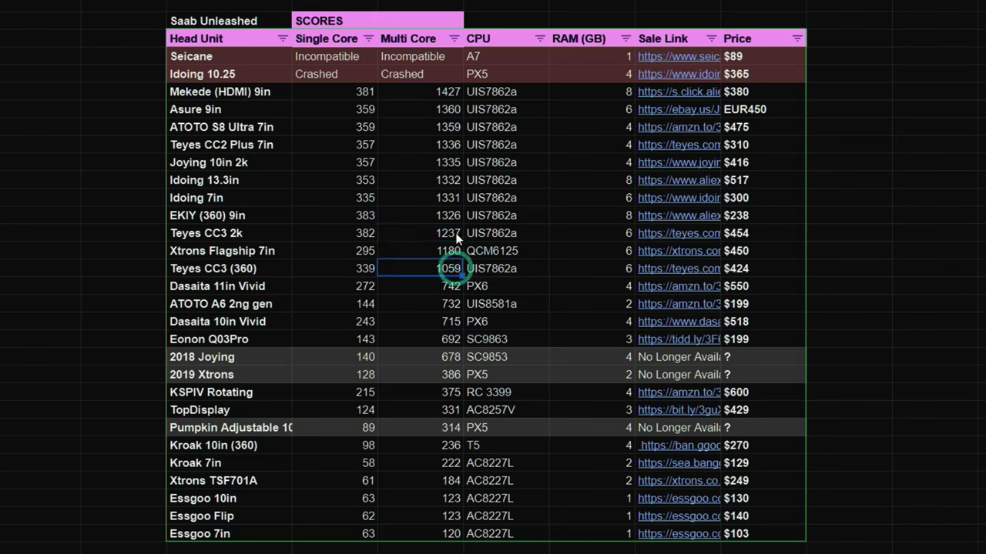
click(458, 234)
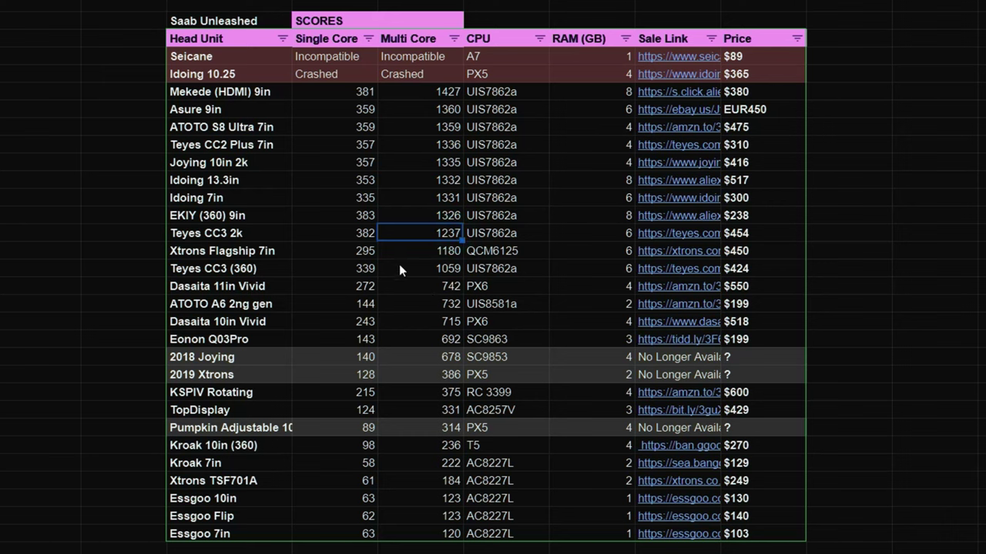
click(361, 269)
click(369, 234)
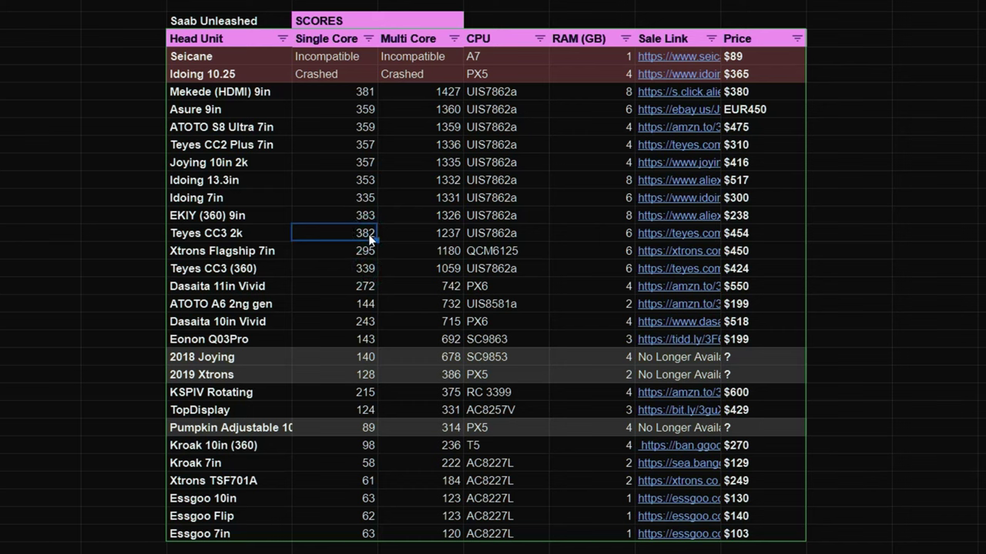
click(360, 268)
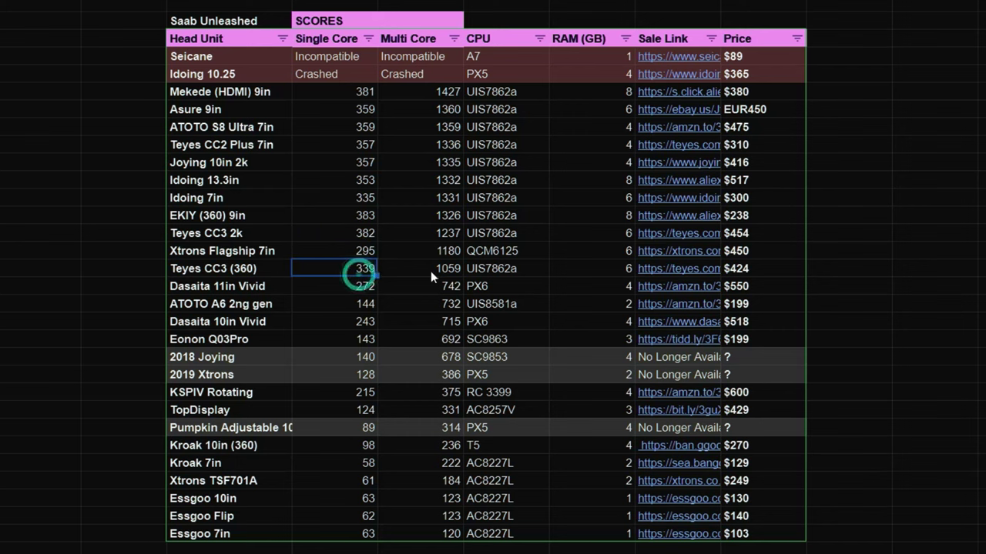
click(453, 269)
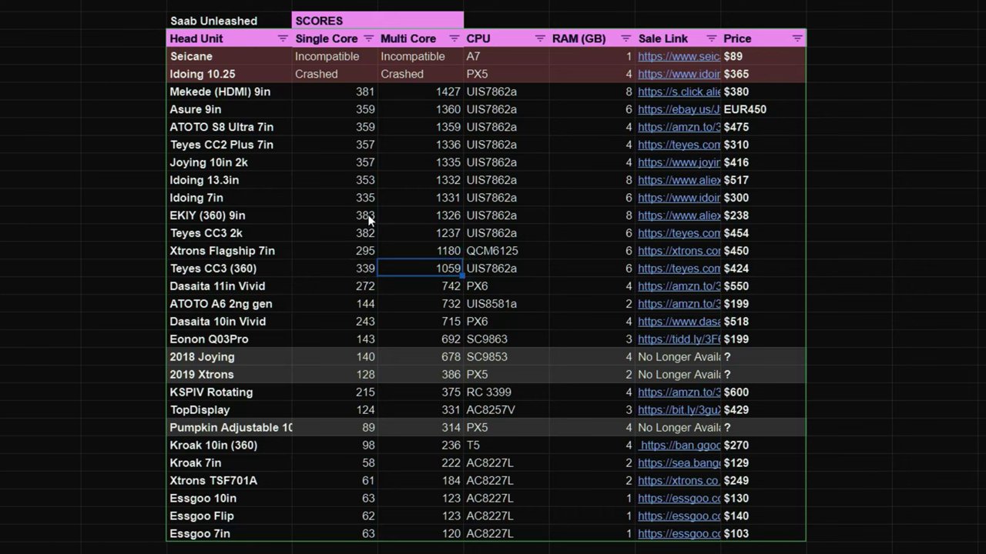
click(367, 233)
click(437, 235)
Check the Xtrons Flagship 7in's CPU and the Dasaita 11in Vivid's CPU and multi-core score.
click(532, 250)
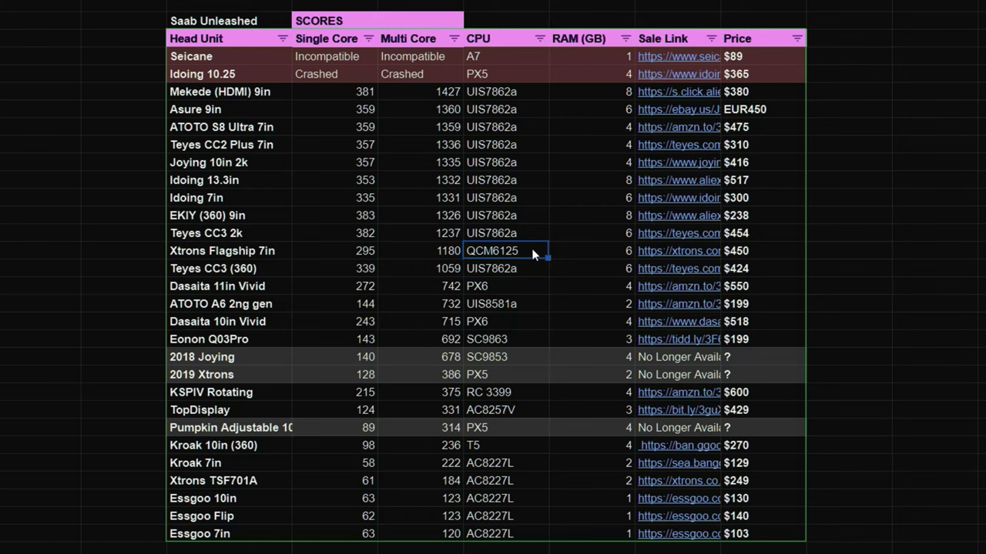
click(487, 288)
click(443, 287)
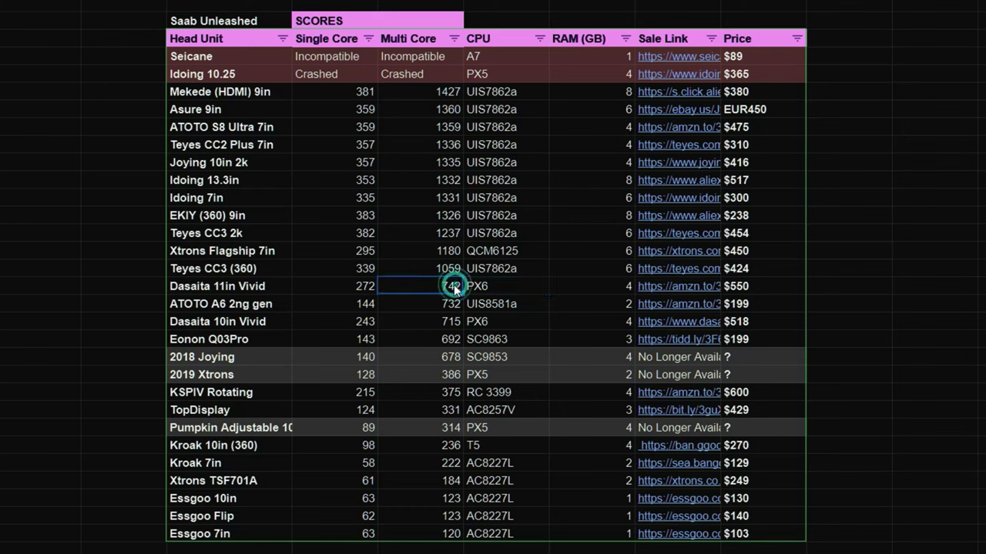
Sort the head-unit table by the Price column in ascending order (A → Z).
click(448, 146)
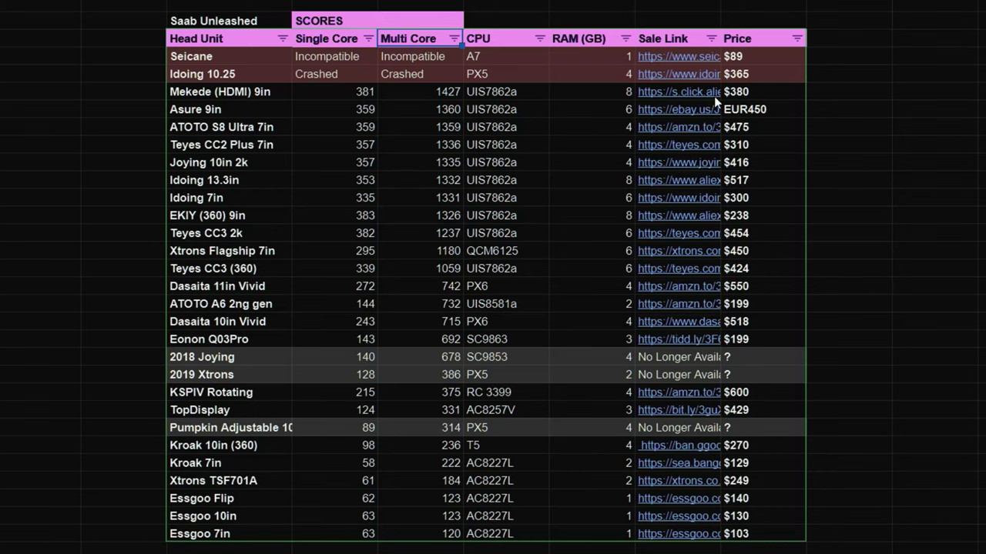
click(798, 40)
click(655, 70)
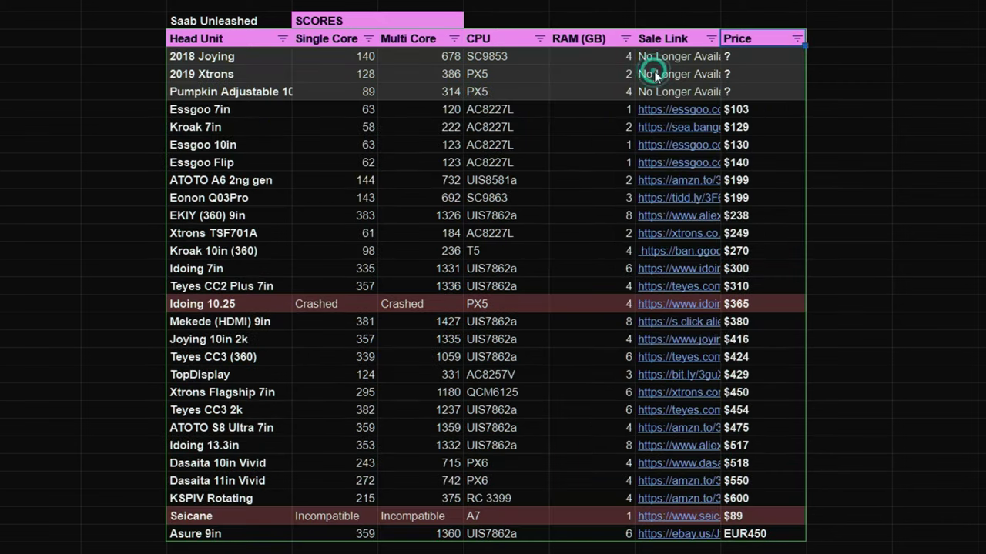
Examine the prices of the Kroak 7in, ATOTO A6 2ng gen and EKIY (360) 9in, plus the Kroak's and EKIY's performance figures.
click(755, 129)
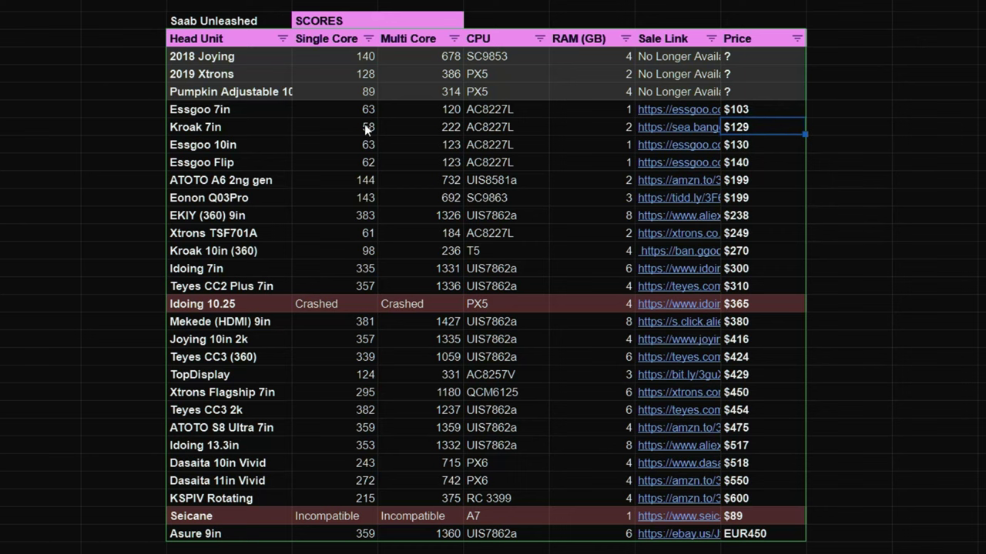
click(446, 128)
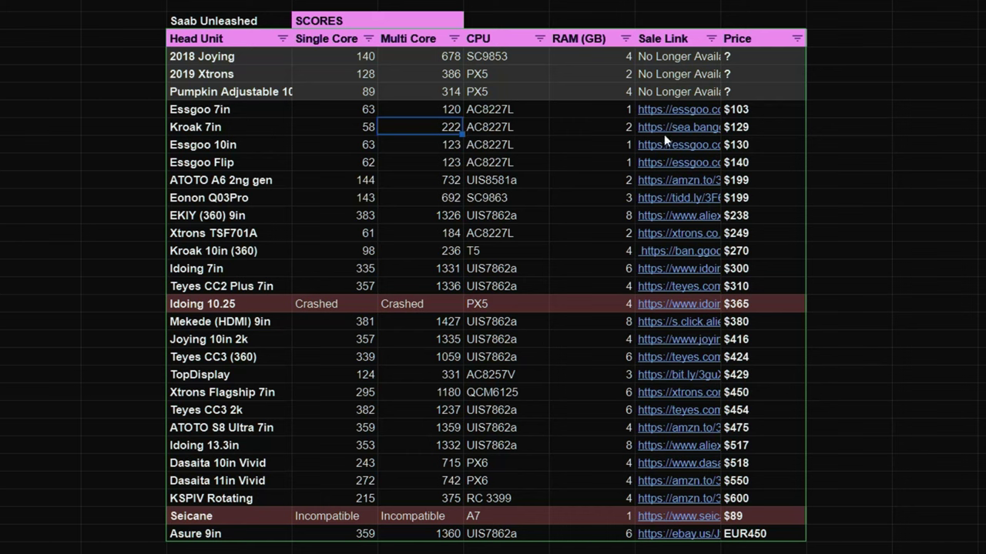
click(431, 126)
click(757, 183)
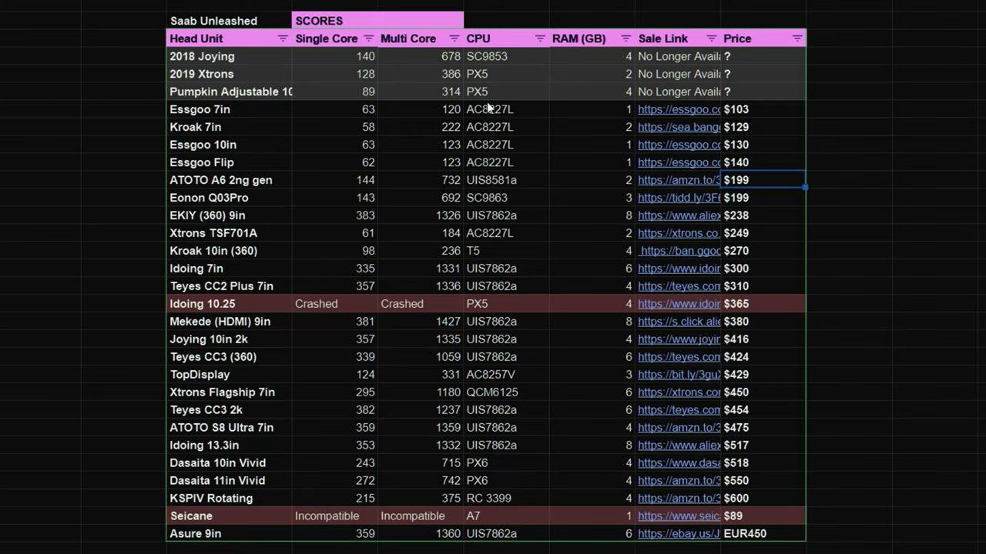
click(758, 218)
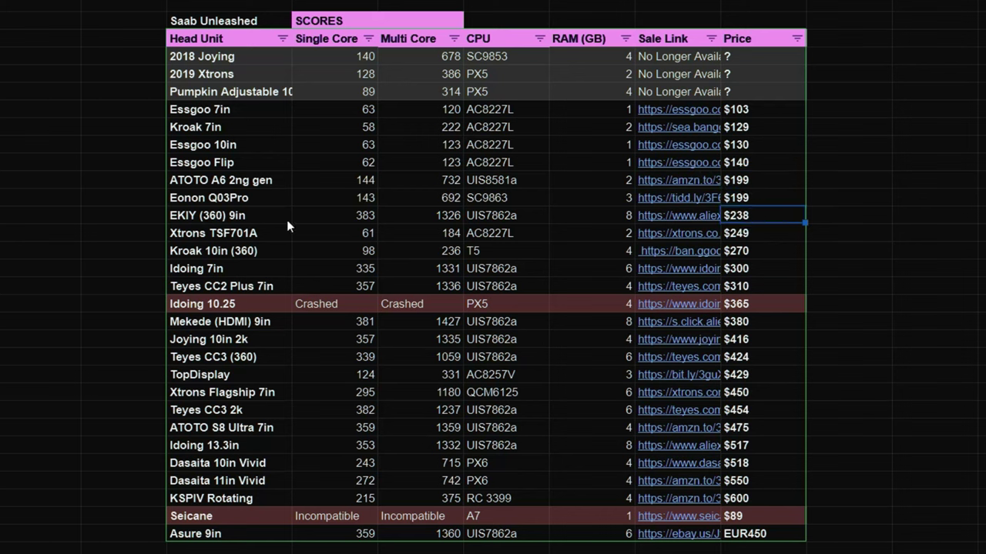
click(499, 220)
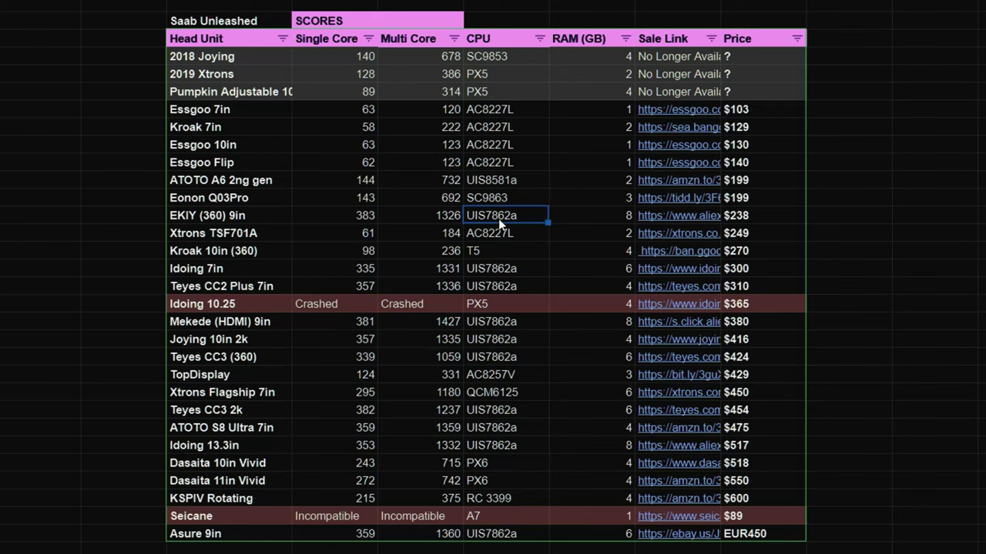
click(368, 217)
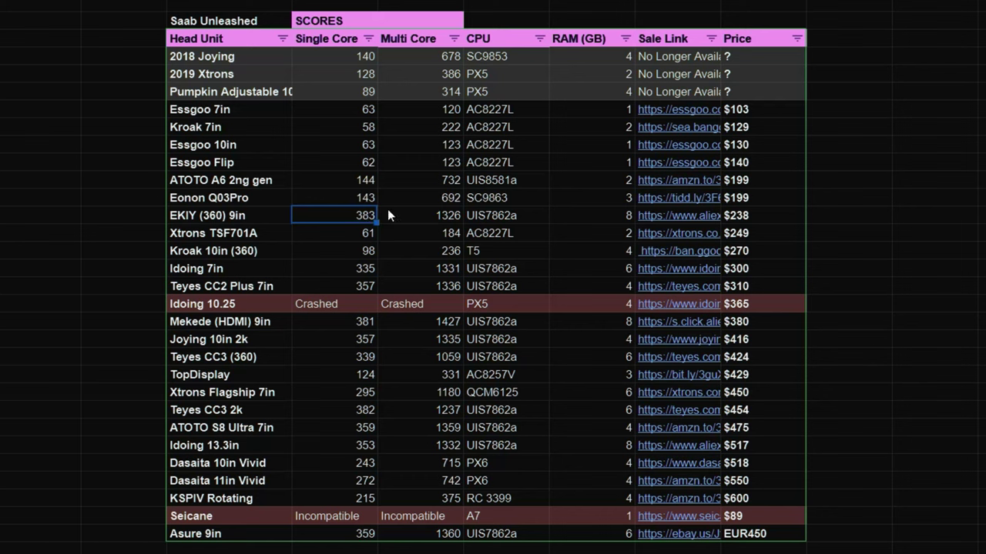
click(434, 215)
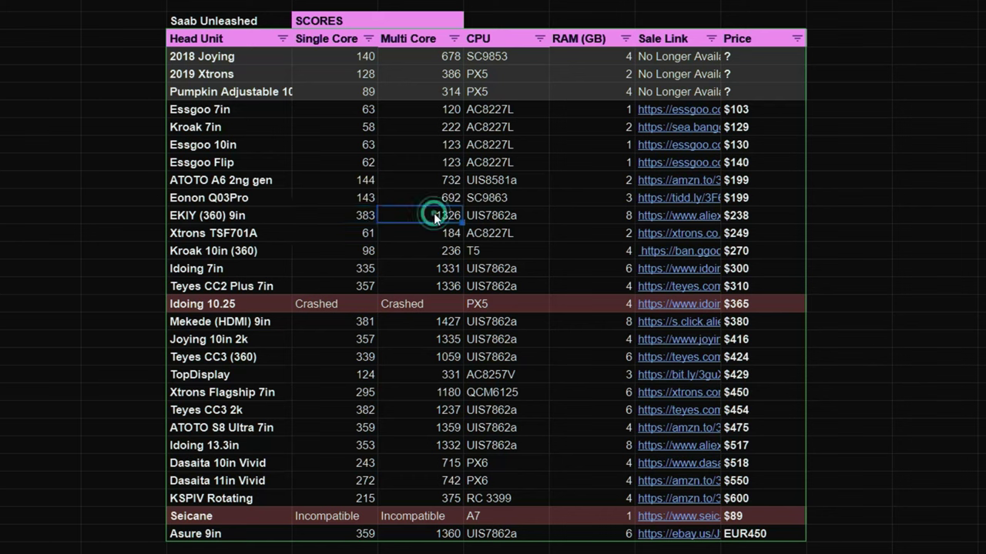
Compare the prices and CPUs of the Idoing 7in and Teyes CC2 Plus 7in head units.
click(744, 269)
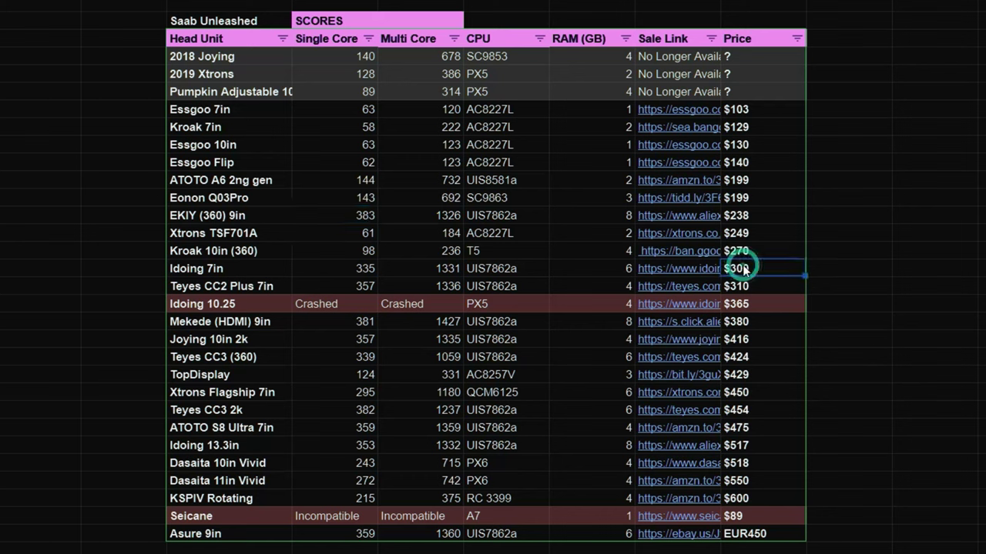
click(755, 271)
click(516, 269)
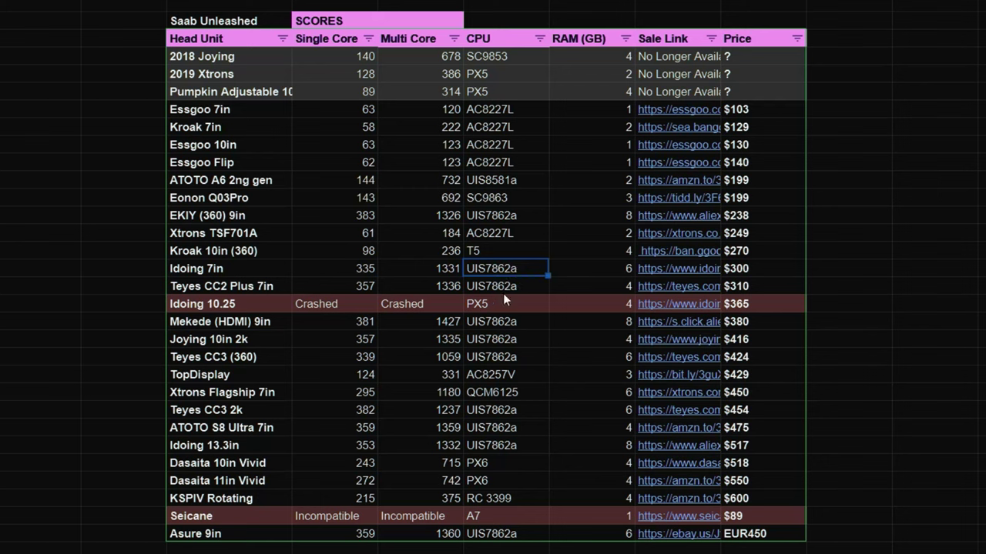
click(761, 287)
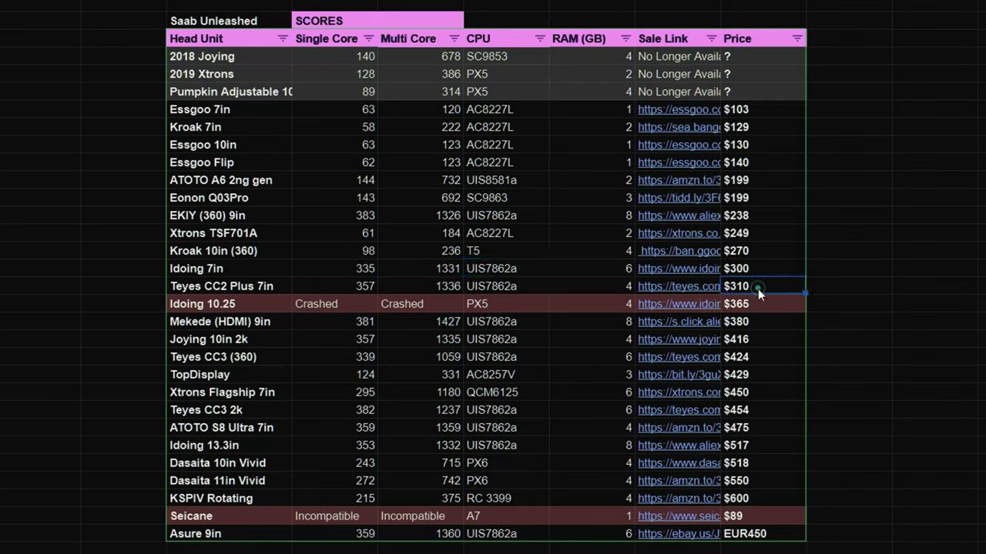
click(509, 286)
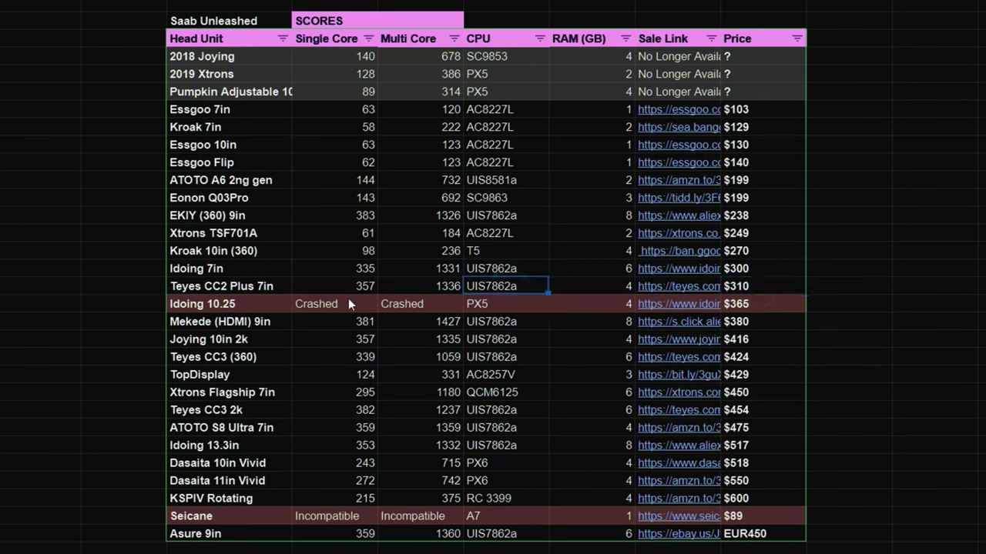
click(739, 267)
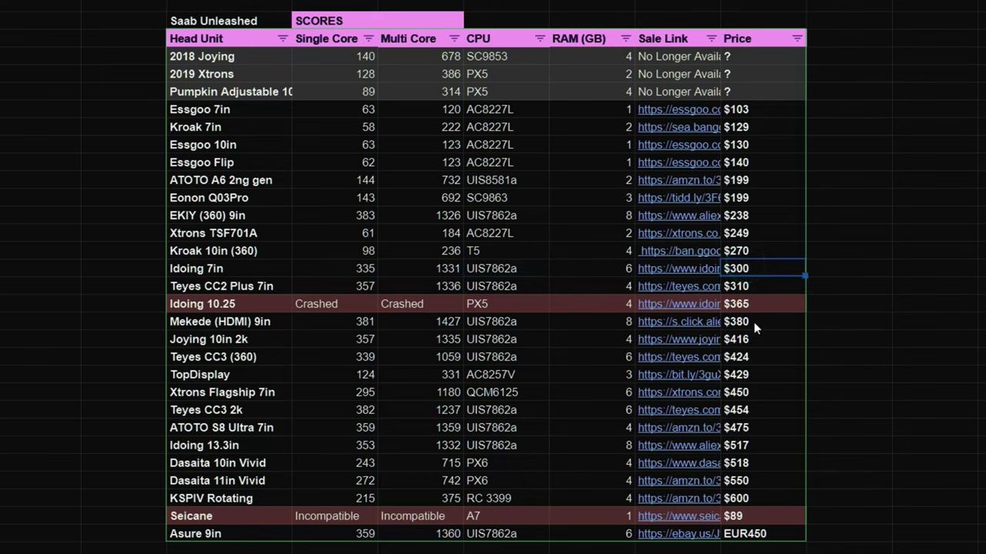
Check the Mekede (HDMI) 9in's price and multi-core score, the ATOTO S8 Ultra 7in's price and the Idoing 13.3in's multi-core score.
click(754, 323)
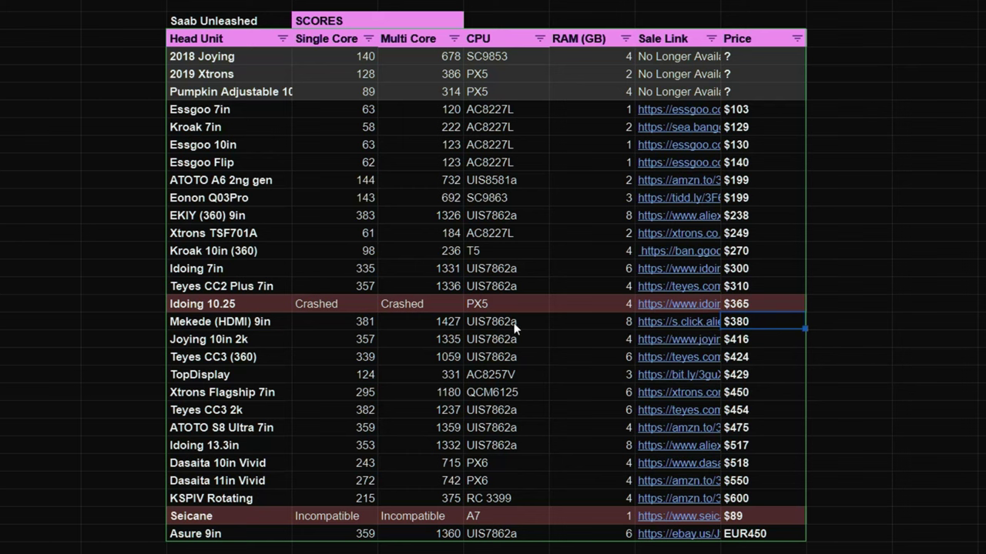
click(442, 324)
click(765, 430)
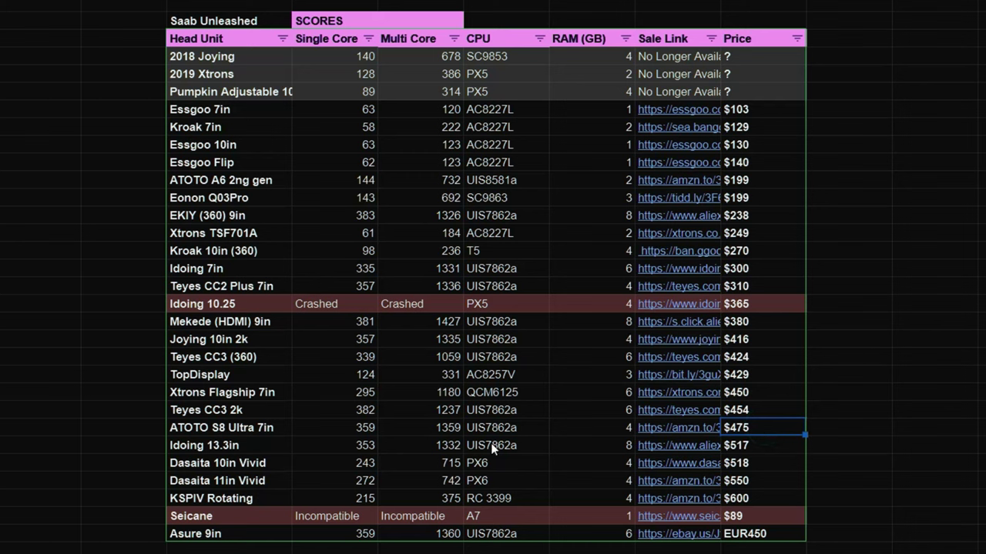
click(429, 434)
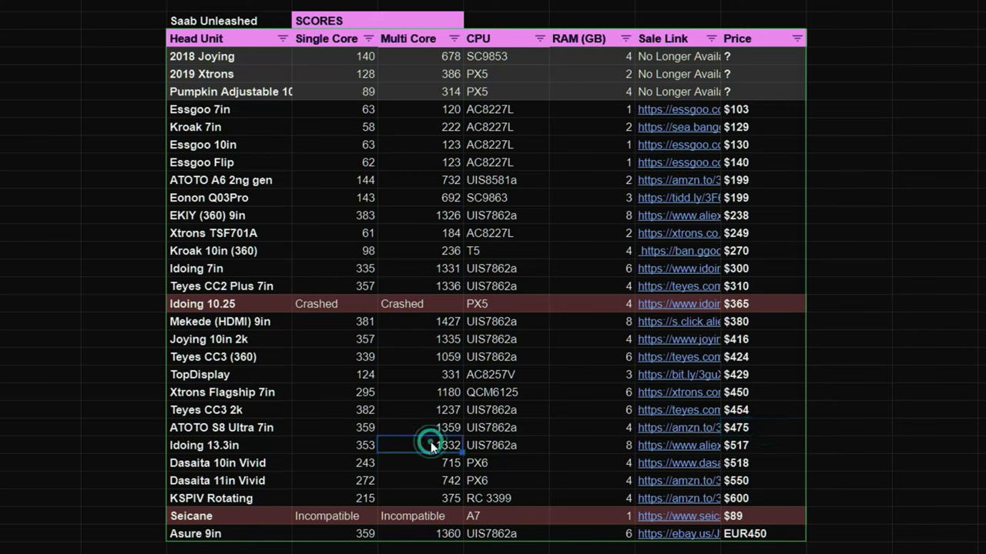